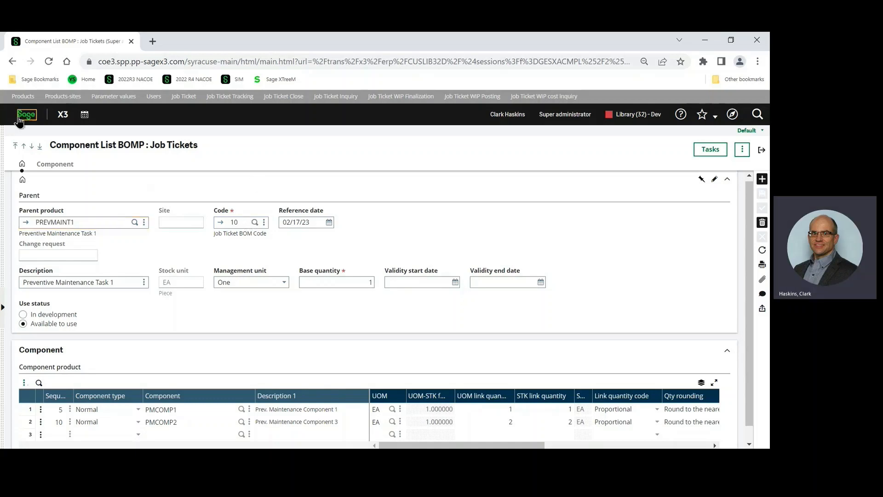
Step: Open the Job Ticket BOM code function in a second browser tab, examine BOM code 10, close it and return to the component list
{"action": "right_click", "coordinate": [38, 119]}
{"action": "left_click", "coordinate": [44, 123]}
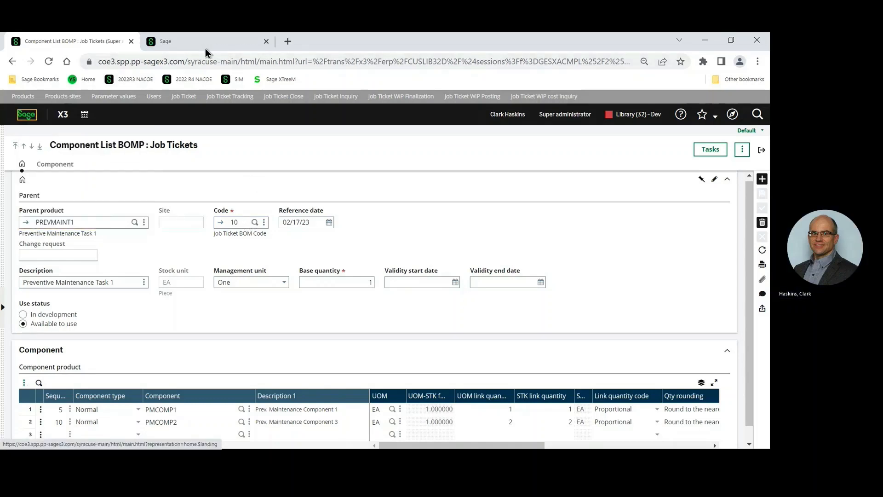
{"action": "left_click", "coordinate": [205, 46]}
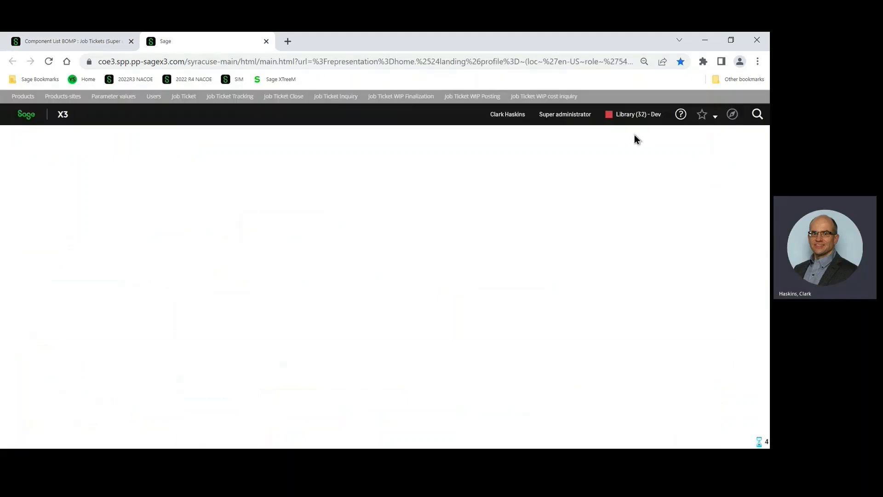
{"action": "left_click", "coordinate": [731, 119]}
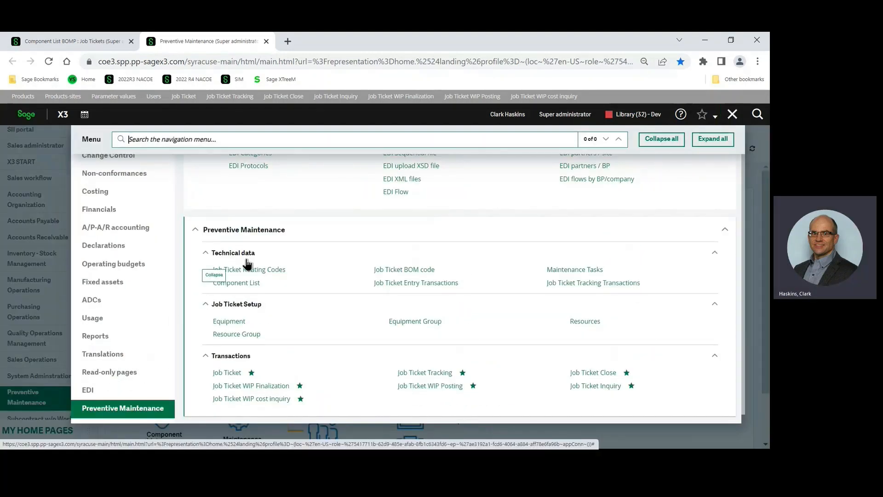
{"action": "left_click", "coordinate": [407, 271]}
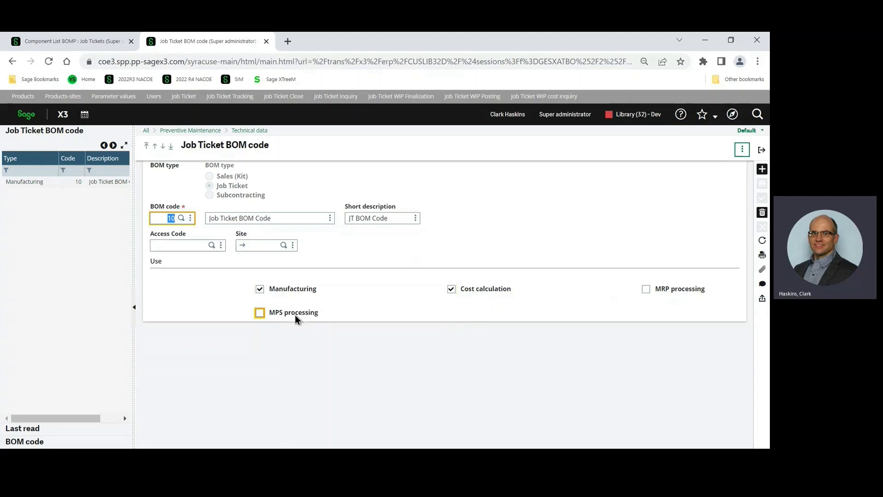
{"action": "left_click", "coordinate": [761, 149]}
{"action": "left_click", "coordinate": [92, 41]}
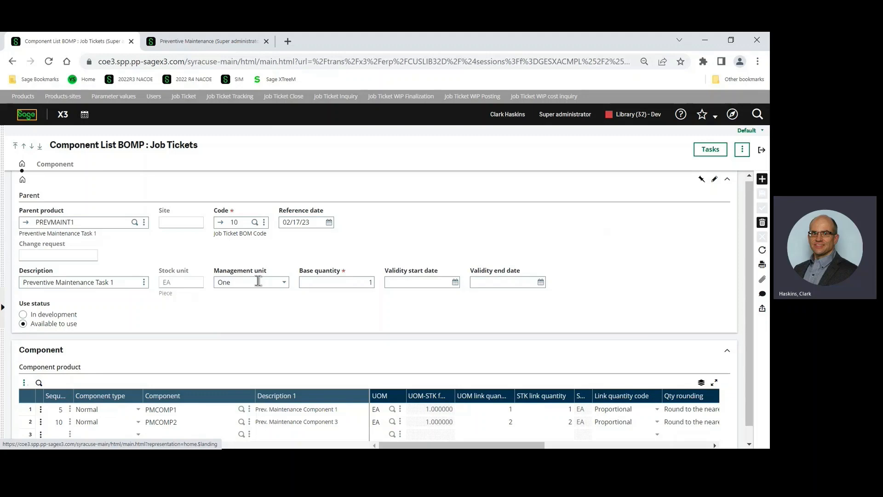
Step: Examine the management unit choices and use status of the component list, and the link quantity code choices for PMCOMP1
{"action": "left_click", "coordinate": [284, 284]}
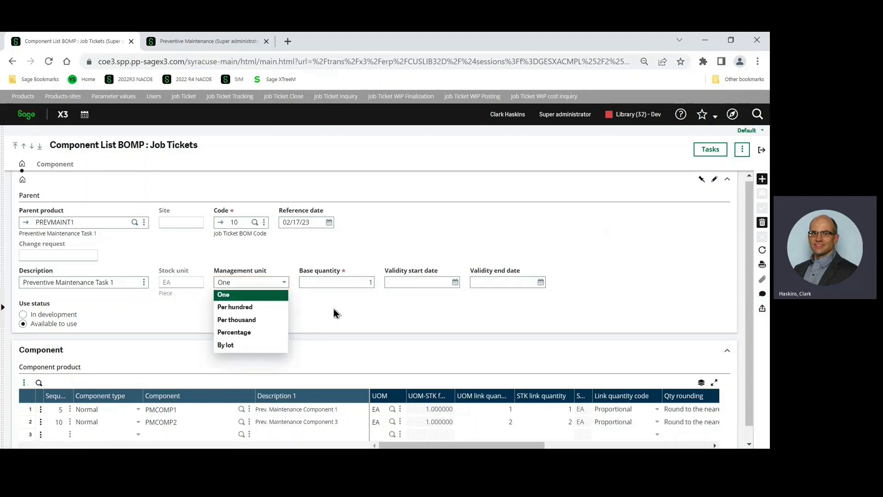
{"action": "left_click", "coordinate": [400, 305]}
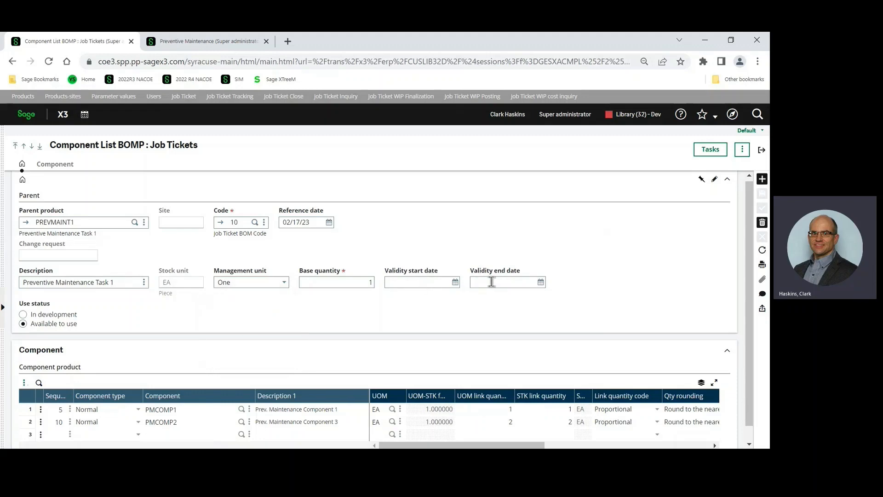
{"action": "left_click", "coordinate": [69, 323]}
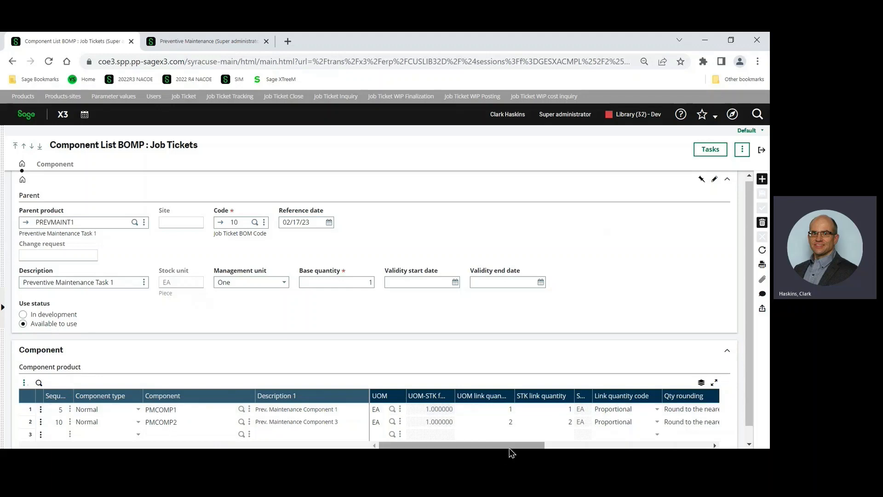
{"action": "left_click_drag", "start_coordinate": [521, 449], "coordinate": [554, 438]}
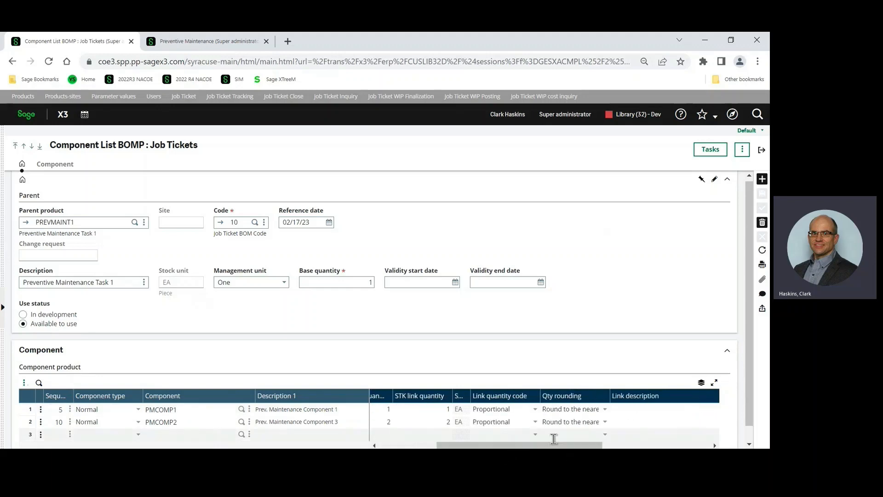
{"action": "left_click", "coordinate": [536, 411]}
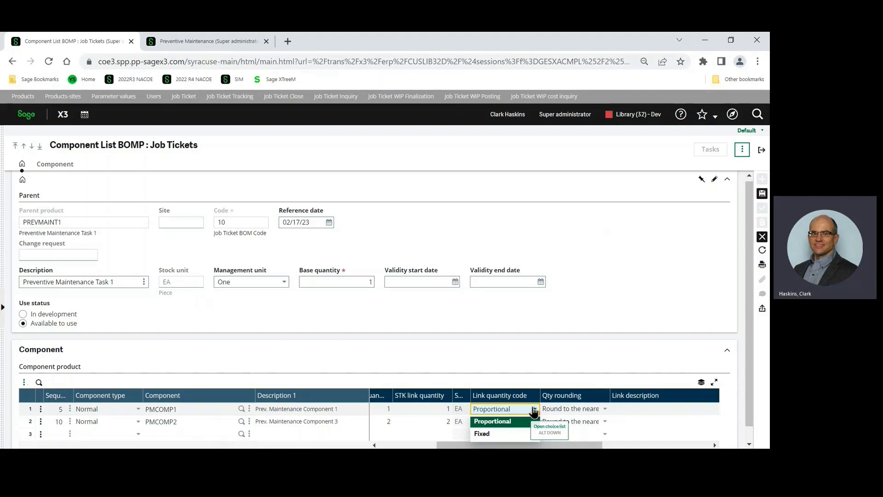
{"action": "left_click", "coordinate": [497, 333]}
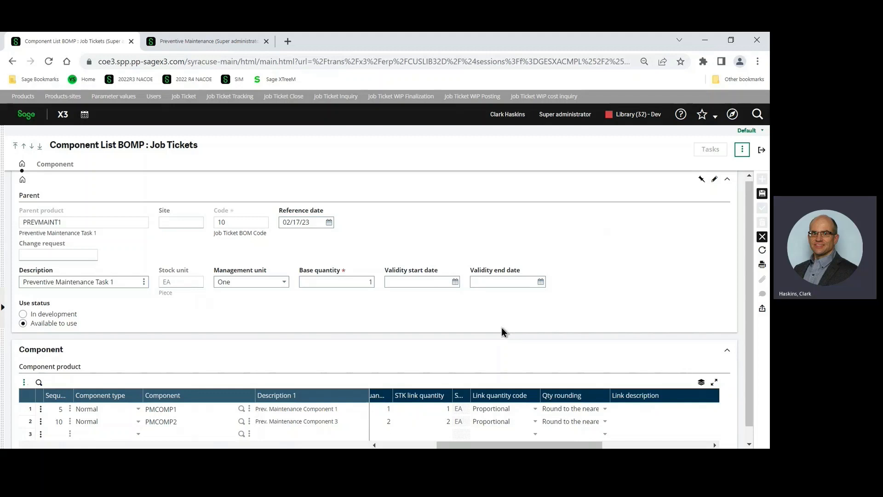
Step: Check the header text option and the available actions on the first component line, and save the component list
{"action": "left_click", "coordinate": [742, 150]}
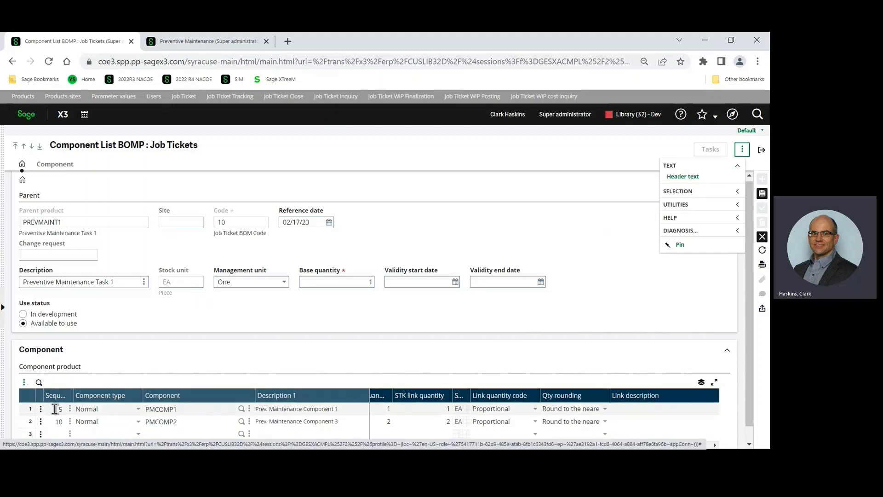
{"action": "left_click", "coordinate": [40, 409]}
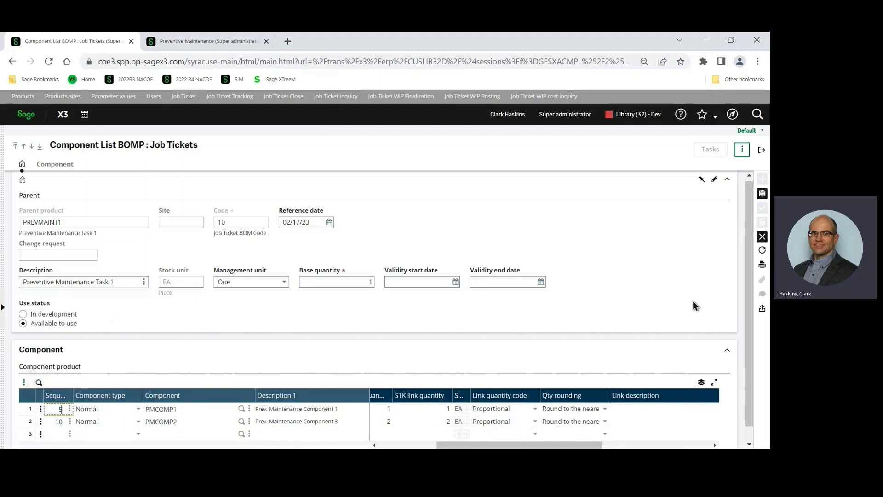
{"action": "left_click", "coordinate": [762, 193]}
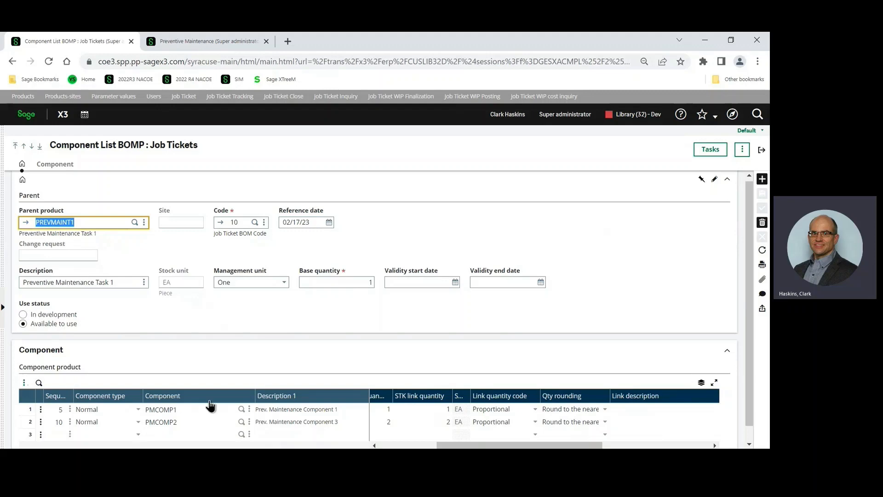
Step: Try to add a third component line of type Text with the link description "Add components as required"
{"action": "left_click", "coordinate": [137, 437]}
{"action": "left_click", "coordinate": [135, 434]}
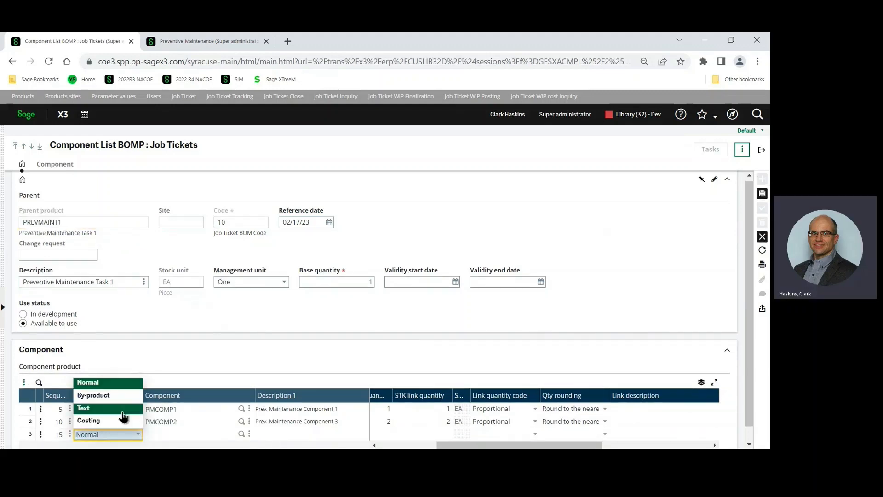
{"action": "left_click", "coordinate": [106, 409]}
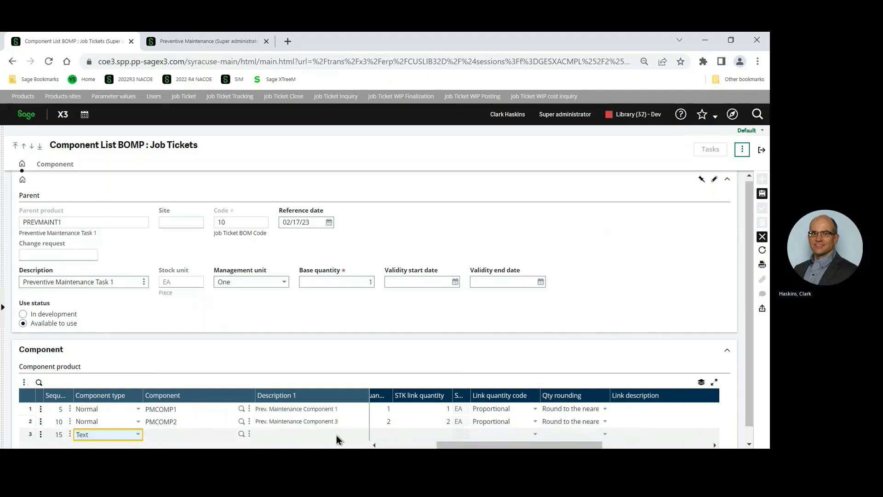
{"action": "key", "text": "Tab"}
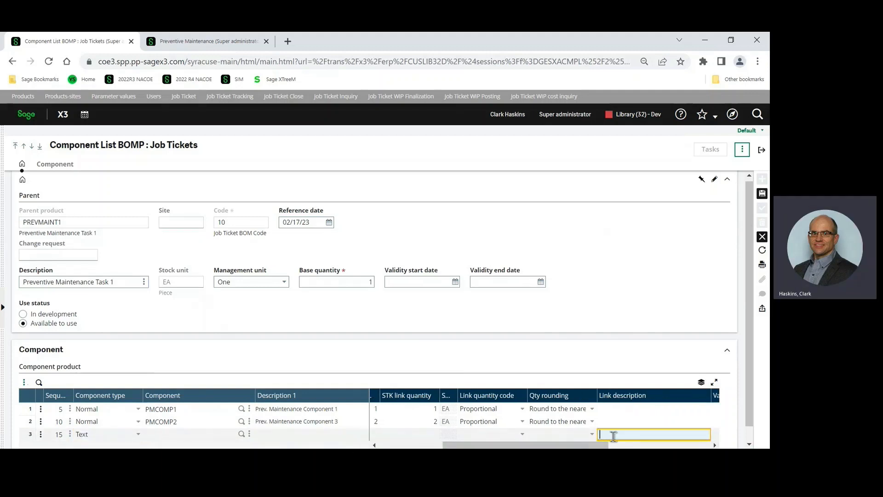
{"action": "type", "text": "Add co"}
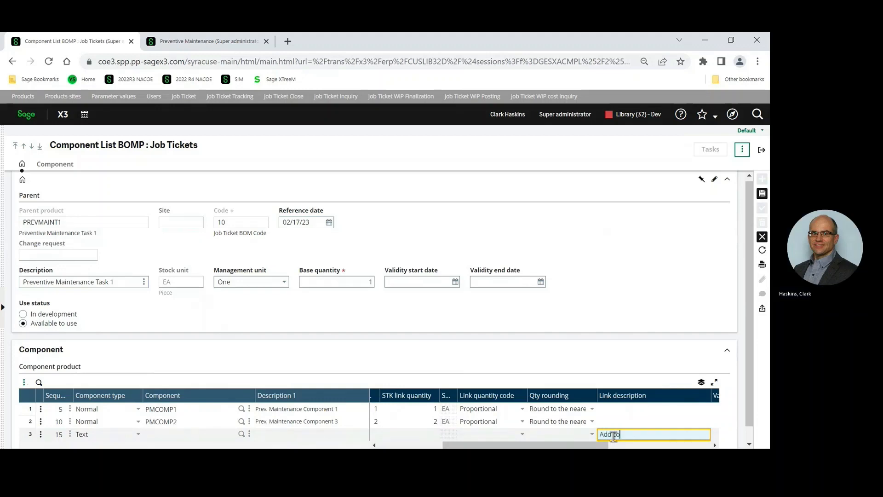
{"action": "type", "text": "mponents as"}
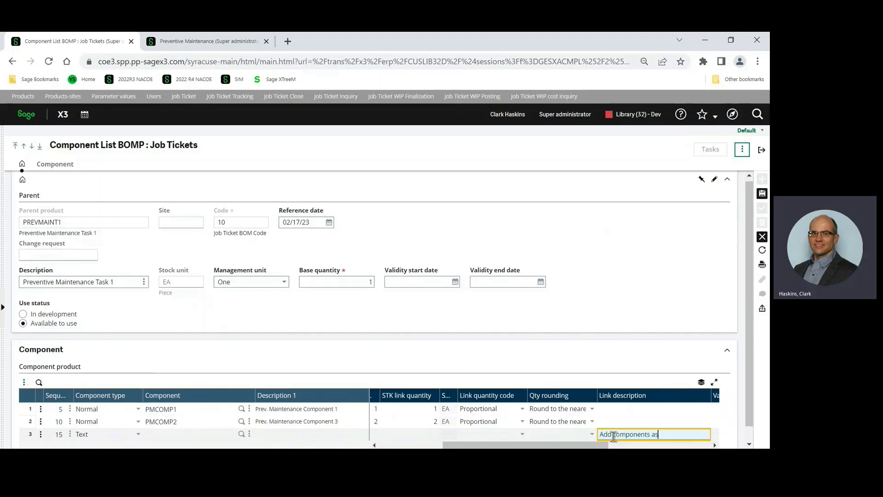
{"action": "type", "text": " required"}
{"action": "key", "text": "Tab"}
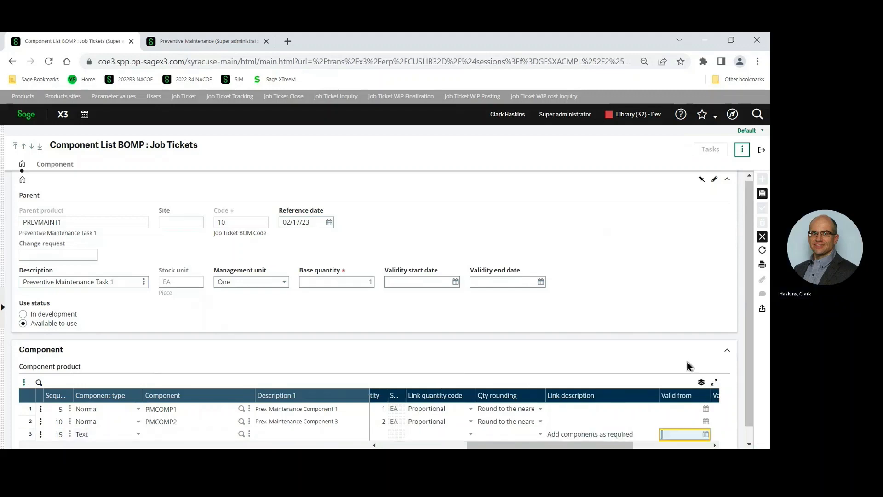
{"action": "left_click", "coordinate": [762, 194]}
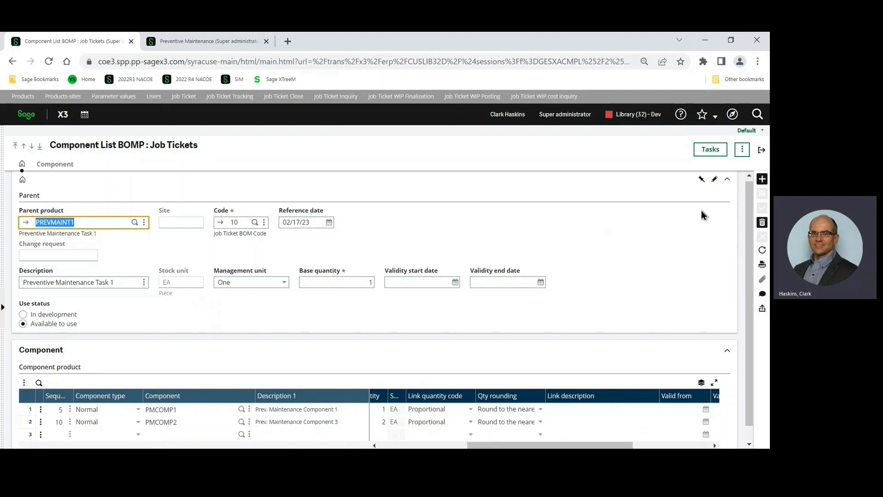
Step: Open the maintenance tasks of PREVMAINT1, examine the definition of job ticket routing code 10 and return to the tasks
{"action": "left_click", "coordinate": [711, 151]}
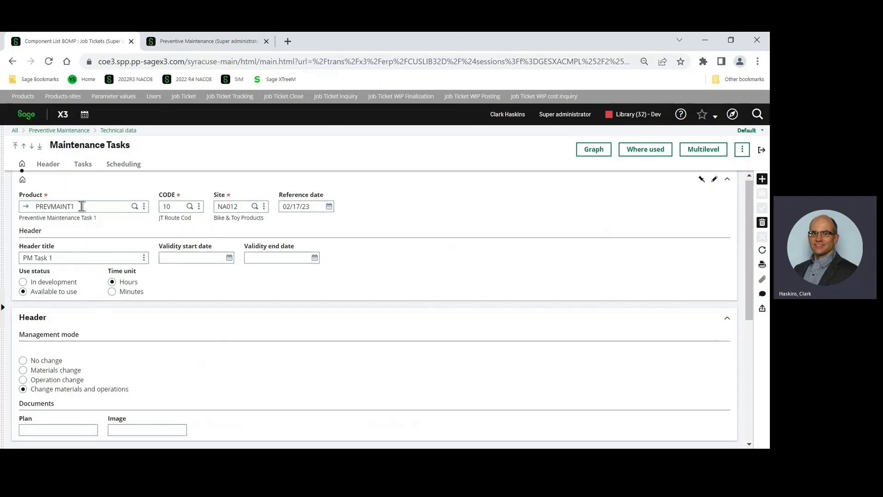
{"action": "left_click", "coordinate": [199, 208]}
{"action": "left_click", "coordinate": [188, 221]}
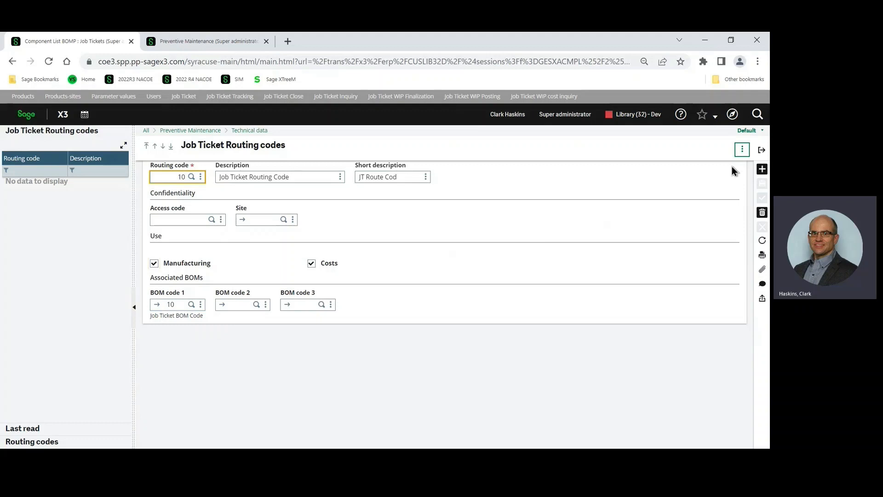
{"action": "left_click", "coordinate": [762, 151]}
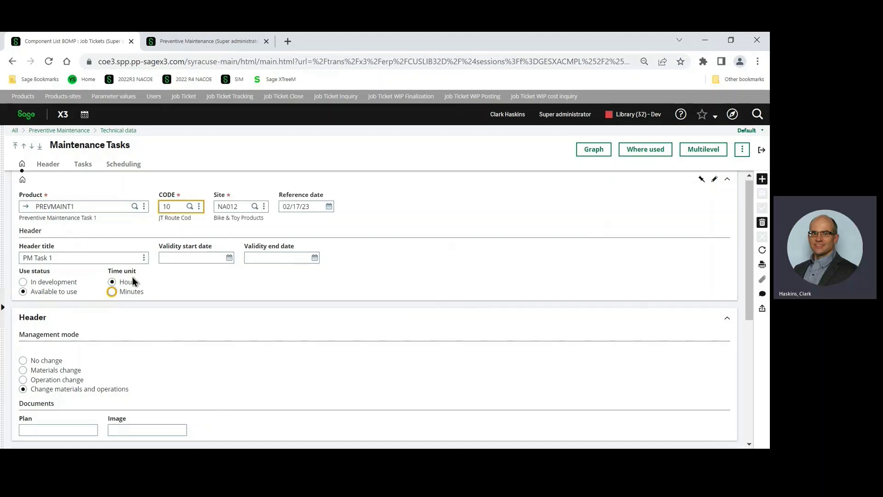
Step: Examine the equipment, resources, task time codes and planned times of the PREVMAINT1 operations, and the line actions available for operation 20
{"action": "left_click", "coordinate": [84, 169]}
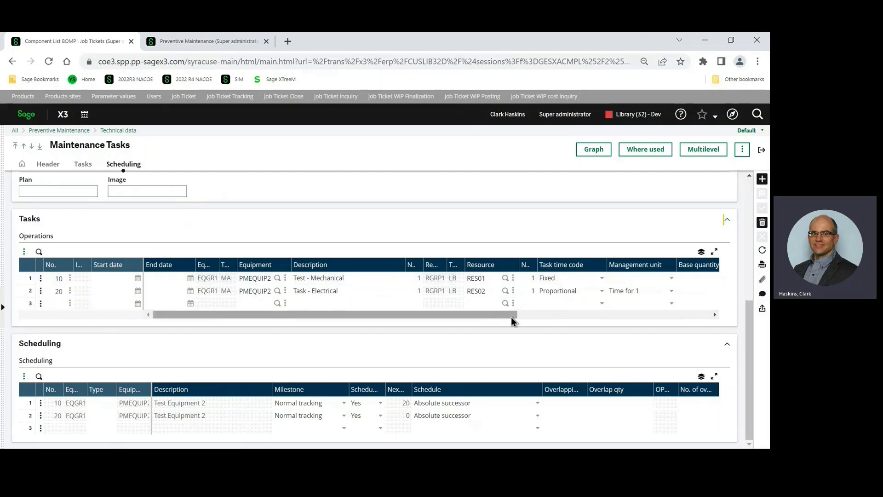
{"action": "left_click_drag", "start_coordinate": [512, 316], "coordinate": [578, 328]}
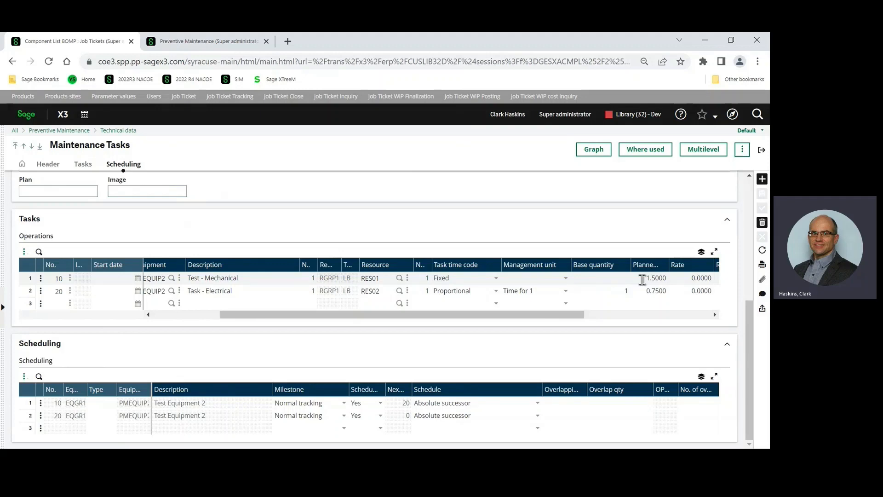
{"action": "scroll", "coordinate": [500, 272], "scroll_direction": "up", "scroll_amount": 4}
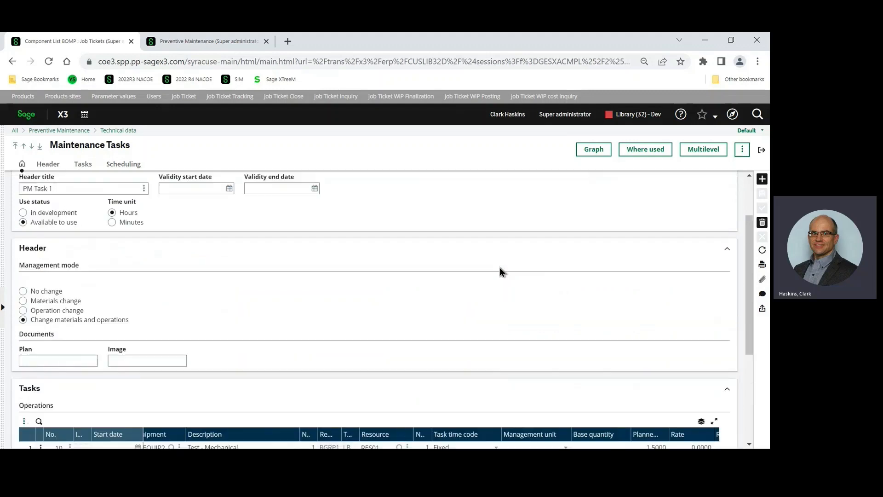
{"action": "scroll", "coordinate": [500, 272], "scroll_direction": "up", "scroll_amount": 1}
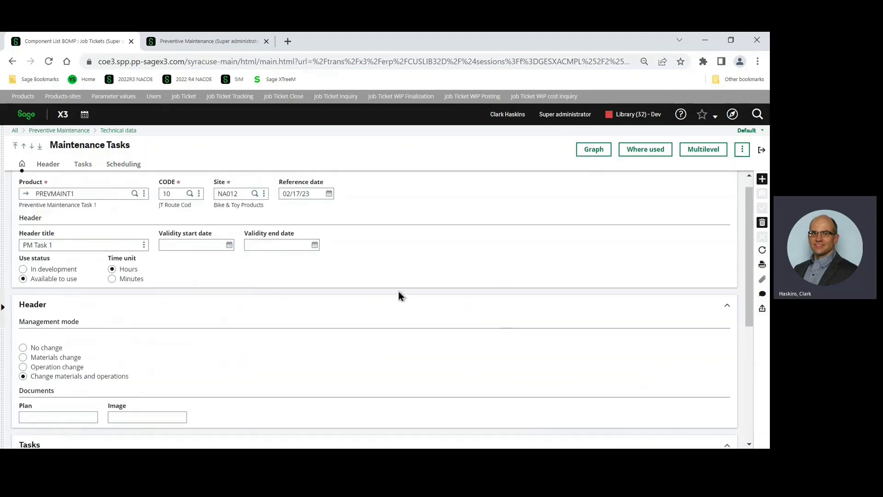
{"action": "scroll", "coordinate": [528, 321], "scroll_direction": "down", "scroll_amount": 2}
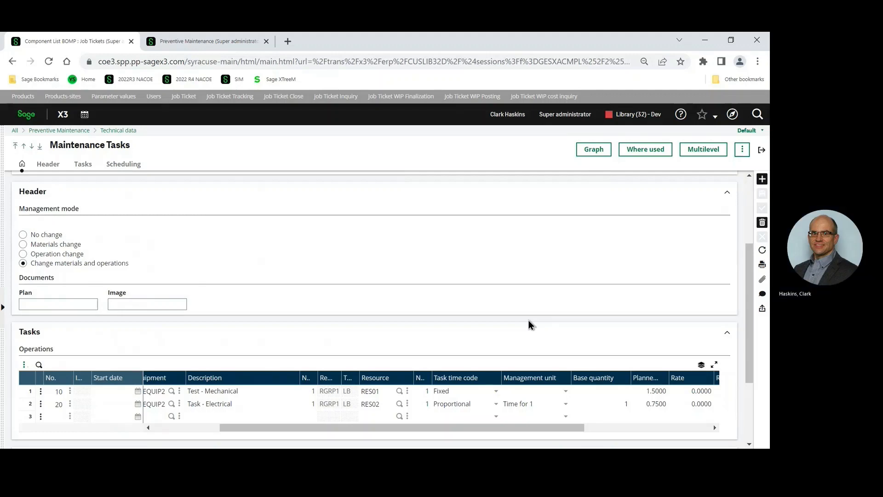
{"action": "left_click_drag", "start_coordinate": [509, 426], "coordinate": [633, 432]}
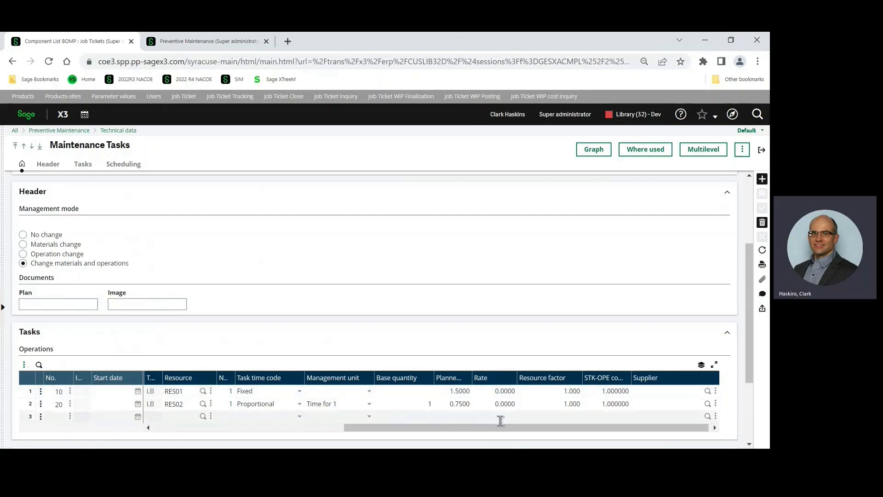
{"action": "left_click_drag", "start_coordinate": [501, 430], "coordinate": [311, 434]}
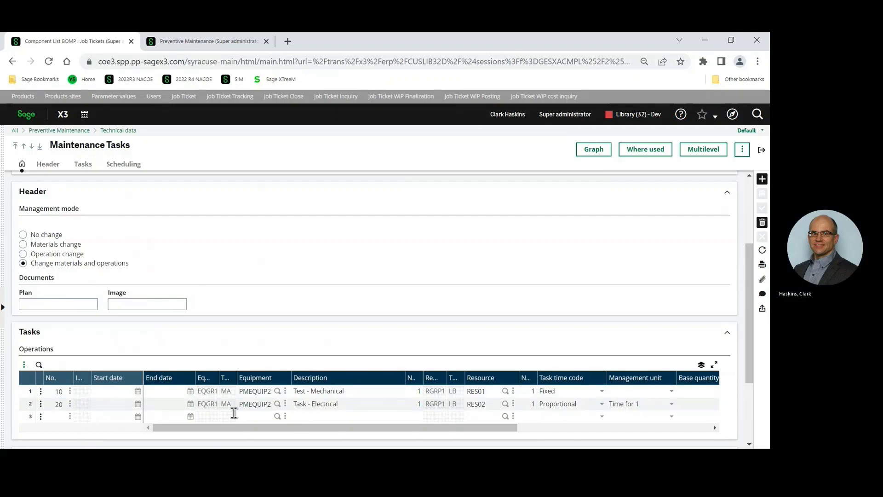
{"action": "left_click", "coordinate": [41, 406]}
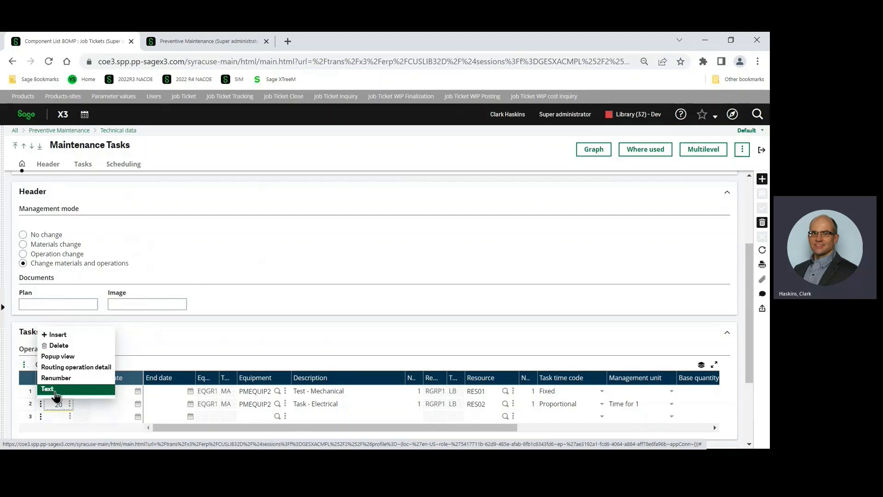
Step: Close the Maintenance Tasks and Component List functions and switch to the presentation on key points
{"action": "left_click", "coordinate": [762, 152]}
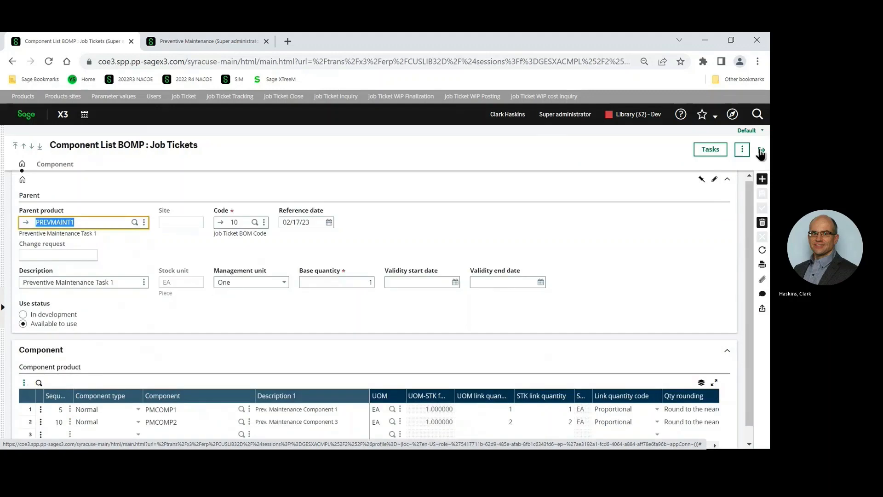
{"action": "left_click", "coordinate": [761, 152]}
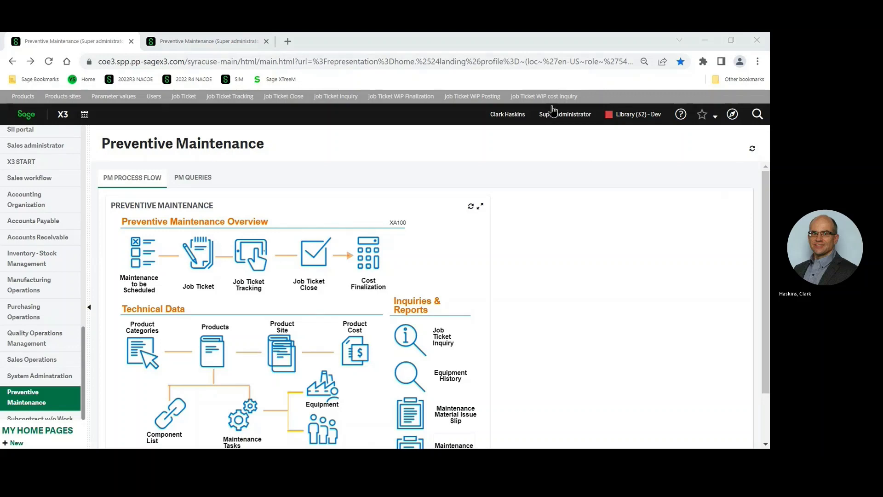
{"action": "key", "text": "alt+Tab"}
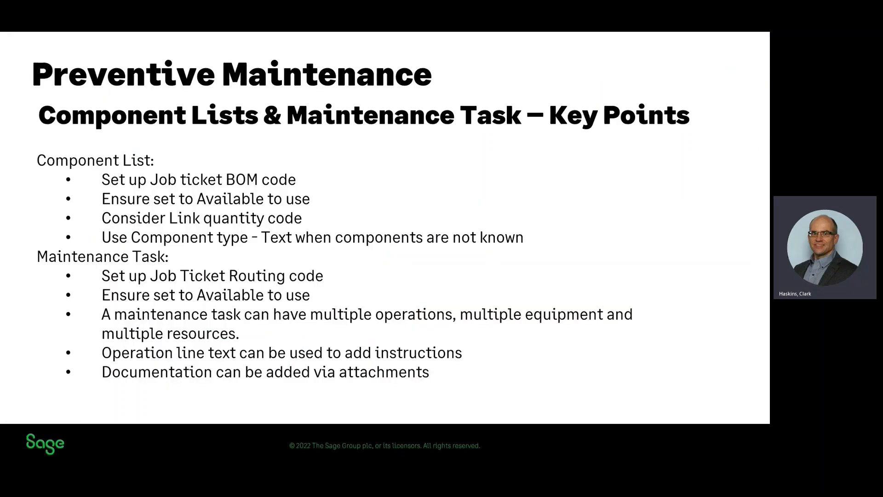